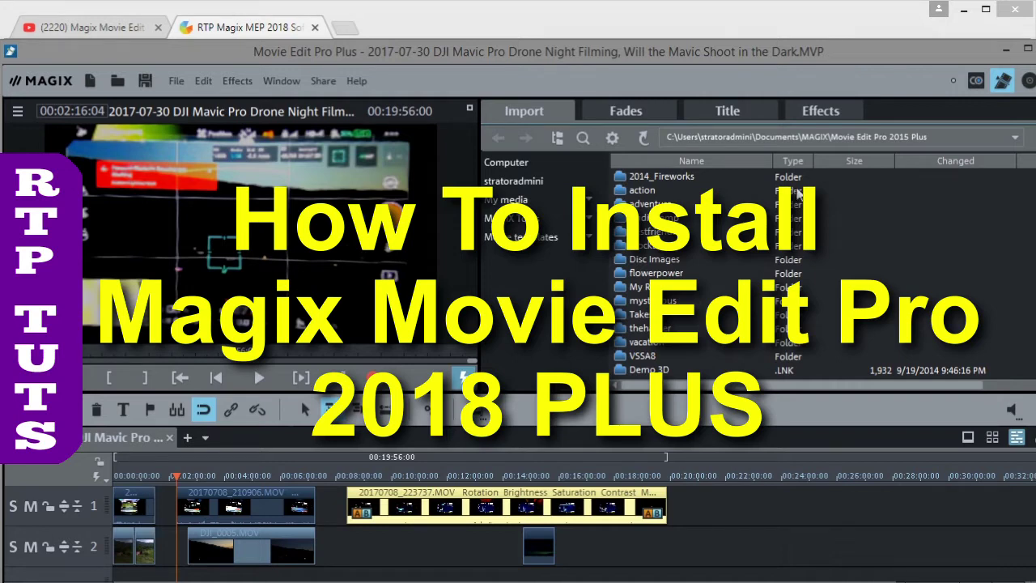
# Switch to the YouTube tab showing the Movie Edit Pro Plus 2018 giveaway video.
pyautogui.click(99, 29)
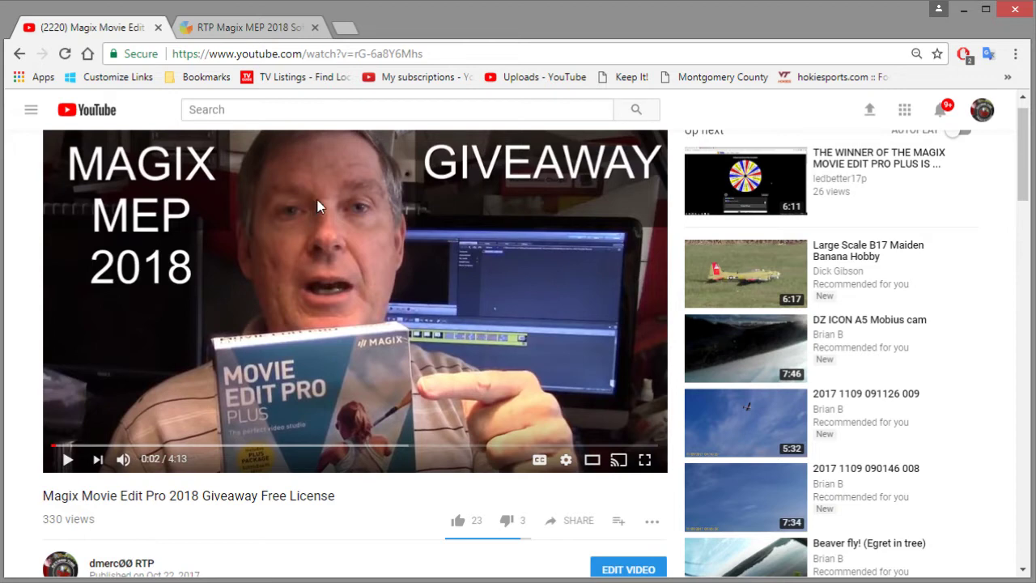
# Return to the RTP Magix MEP 2018 tab with the drone-night-filming project.
pyautogui.click(258, 30)
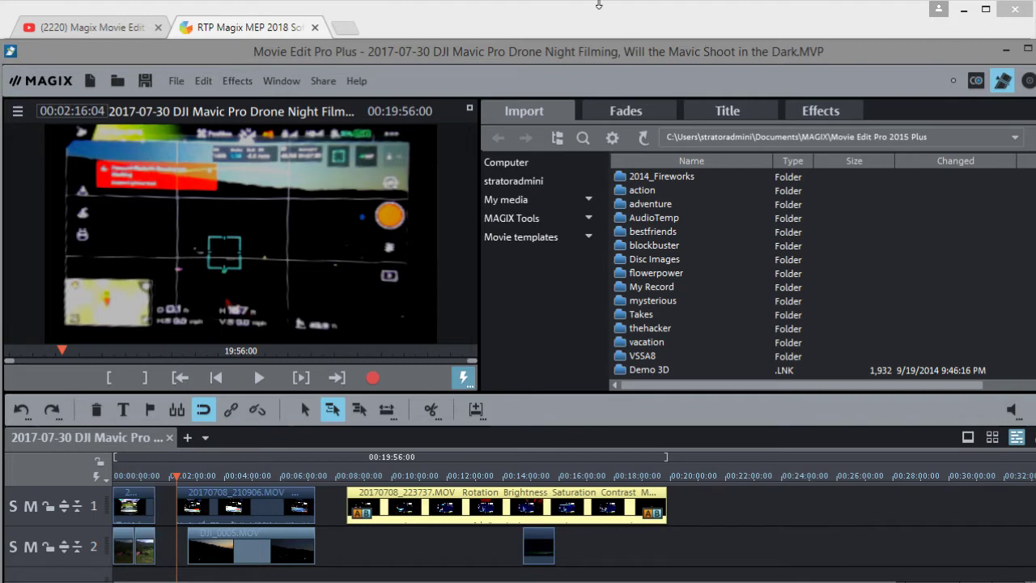
# Show the Effects panel in place of the Import file browser in the media pool.
pyautogui.click(811, 110)
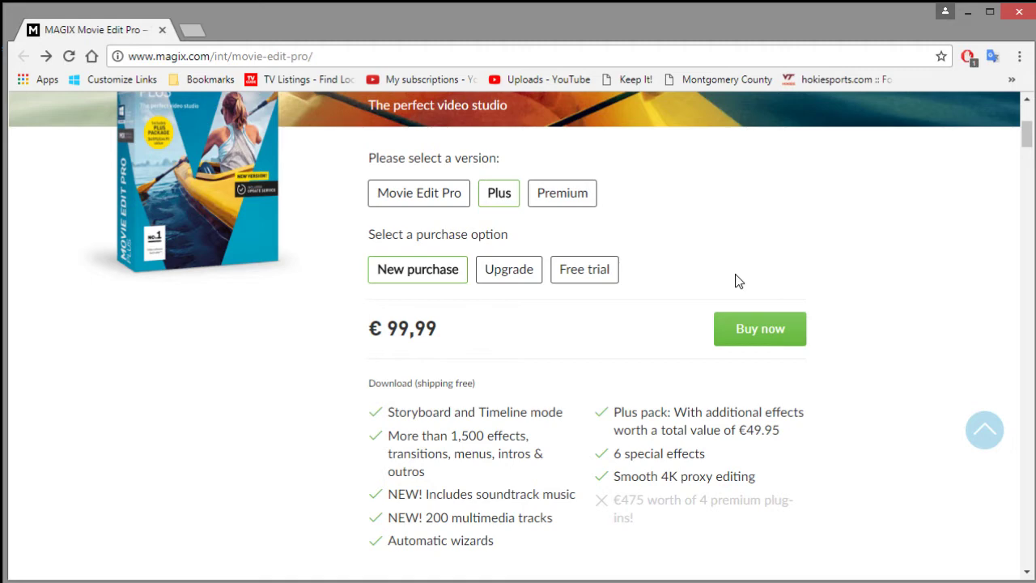
# Select the Plus edition's free trial on magix.com and start its download.
pyautogui.click(502, 192)
pyautogui.click(586, 275)
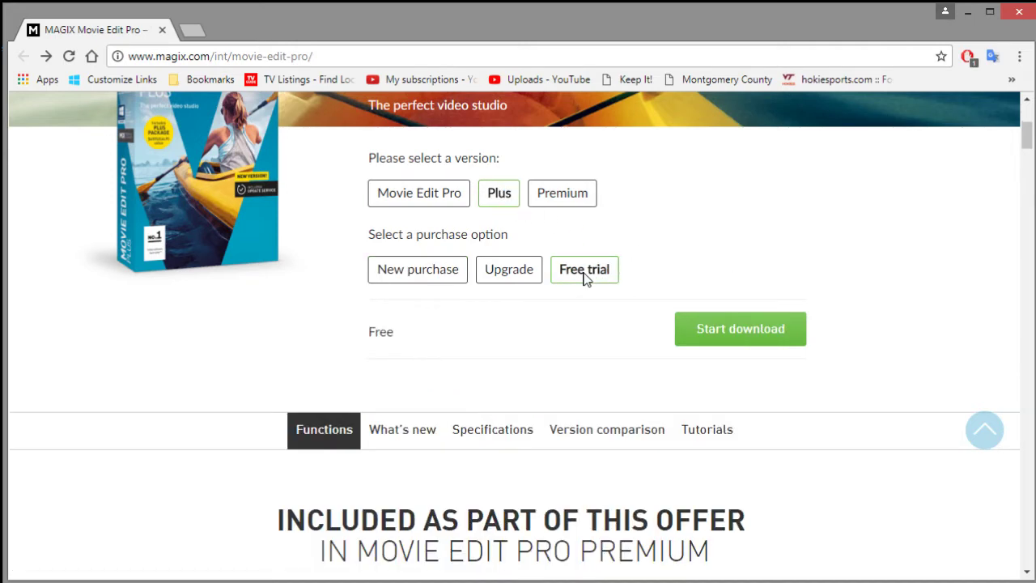
pyautogui.click(726, 332)
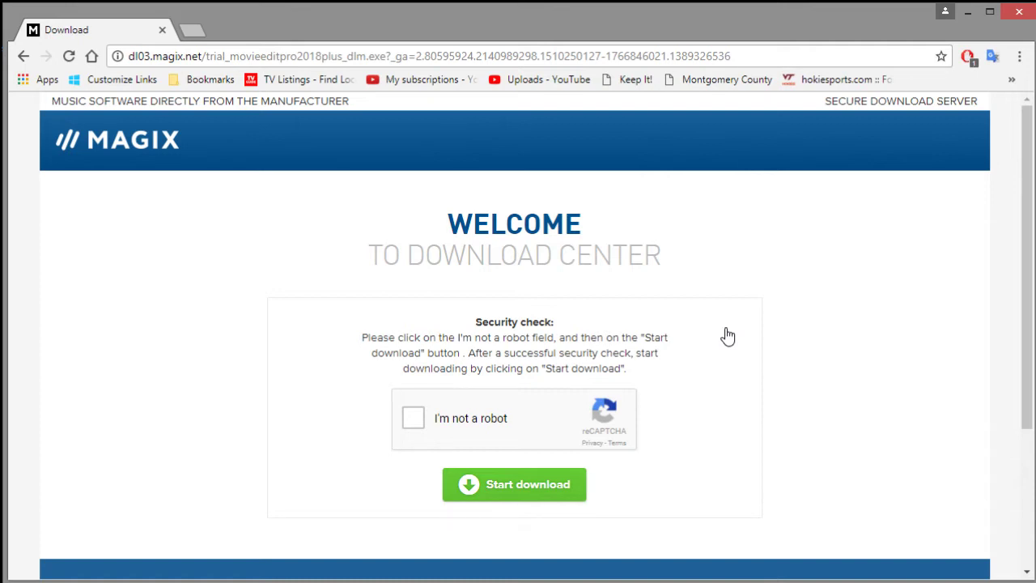
# Pass the I'm not a robot check so the trial installer download begins.
pyautogui.click(414, 417)
pyautogui.click(518, 489)
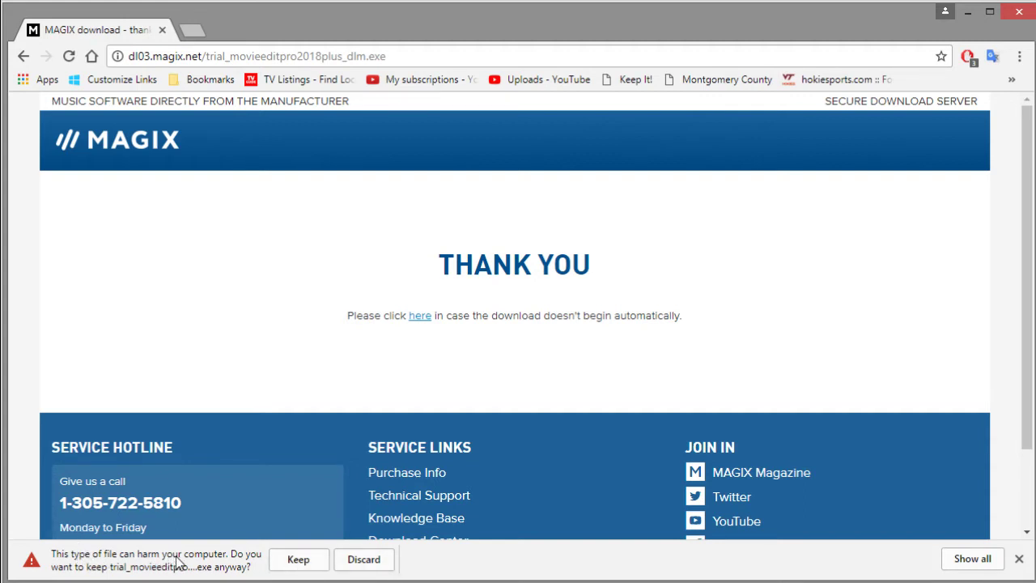
# Keep the downloaded trial installer despite the warning and show it in the Downloads folder.
pyautogui.click(299, 559)
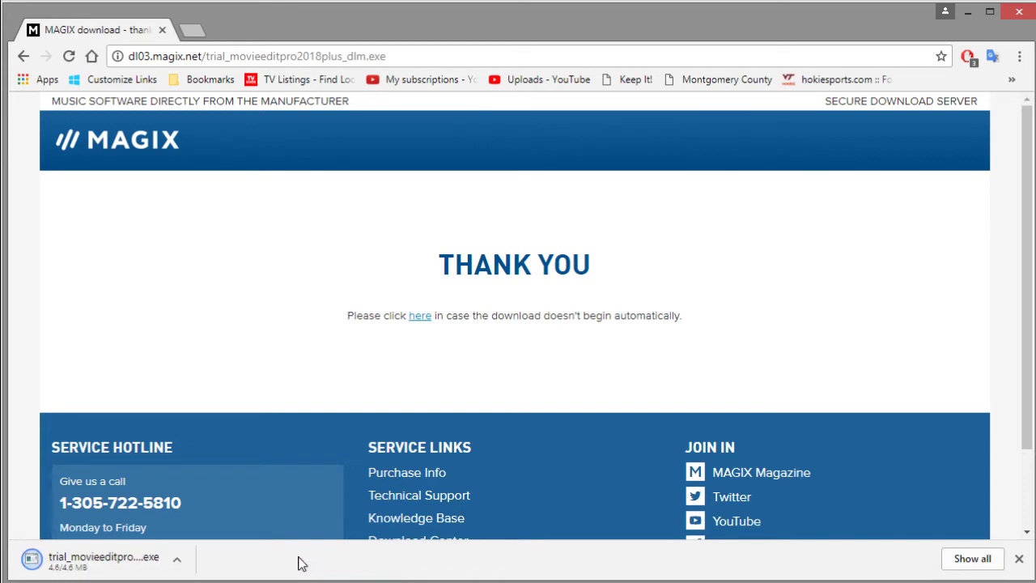
pyautogui.moveTo(291, 581); pyautogui.dragTo(321, 440)
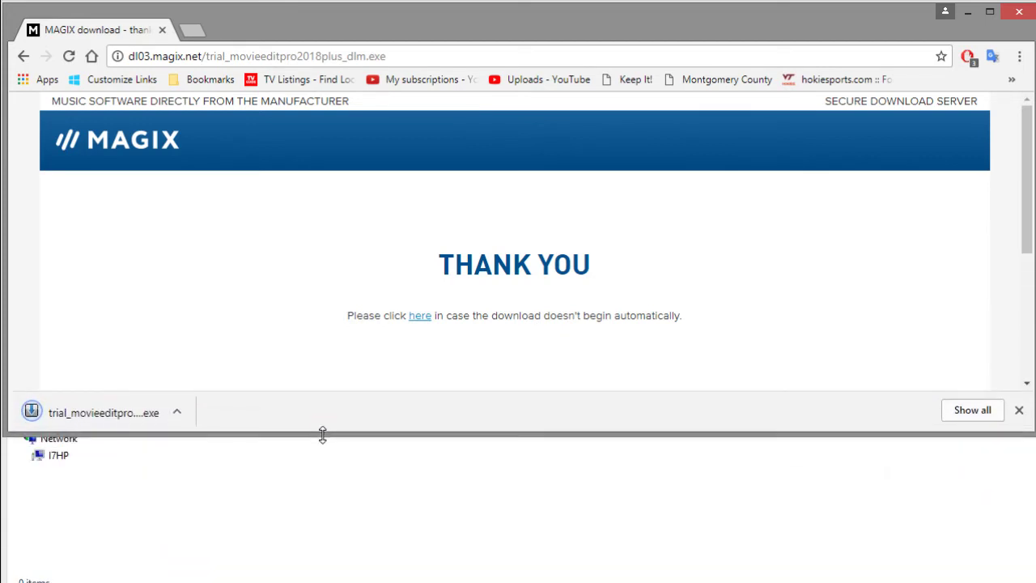
pyautogui.click(178, 420)
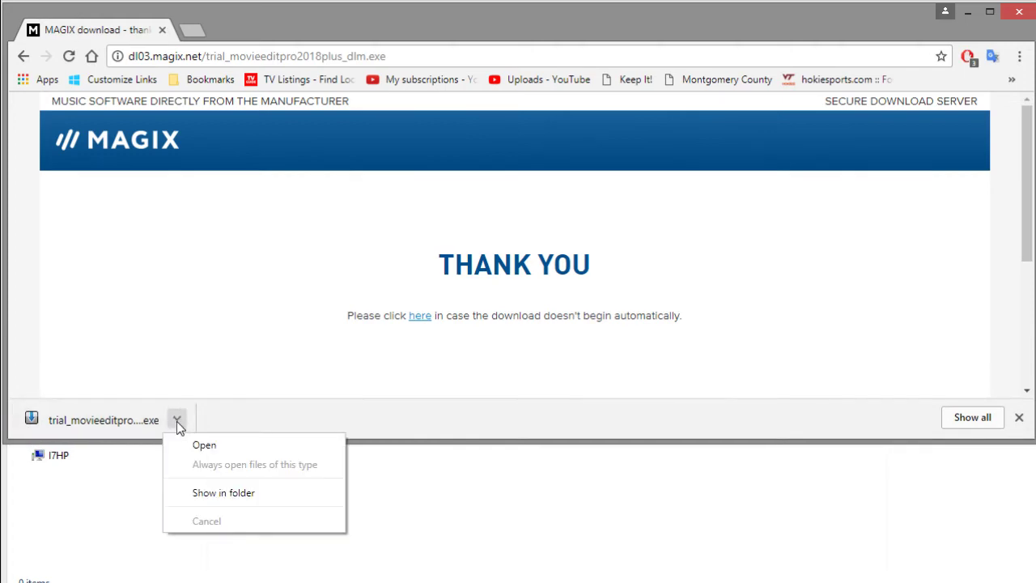
pyautogui.click(212, 492)
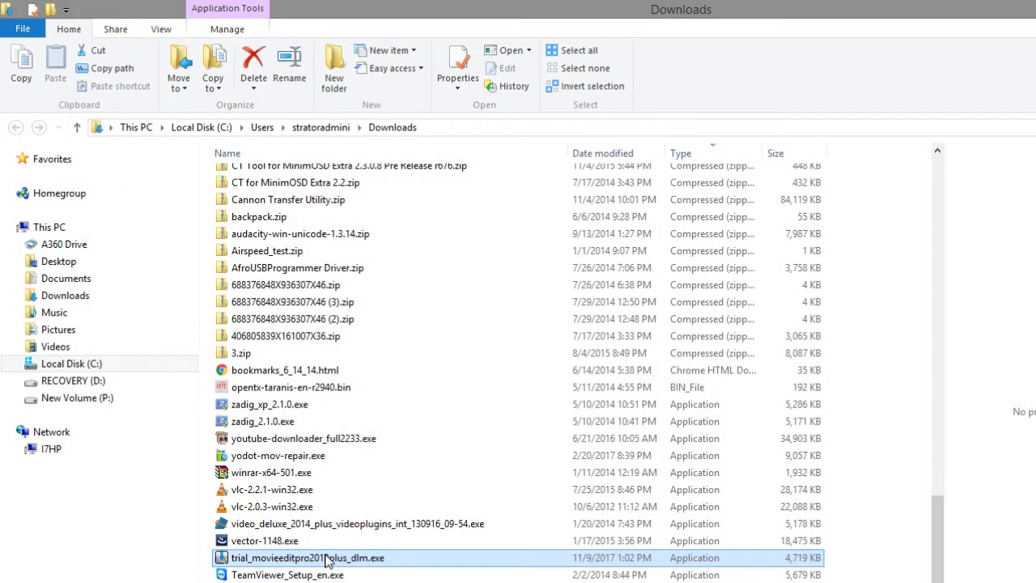
# Cut the trial installer from Downloads and paste it into the Magix 2018 Install folder.
pyautogui.rightClick(327, 559)
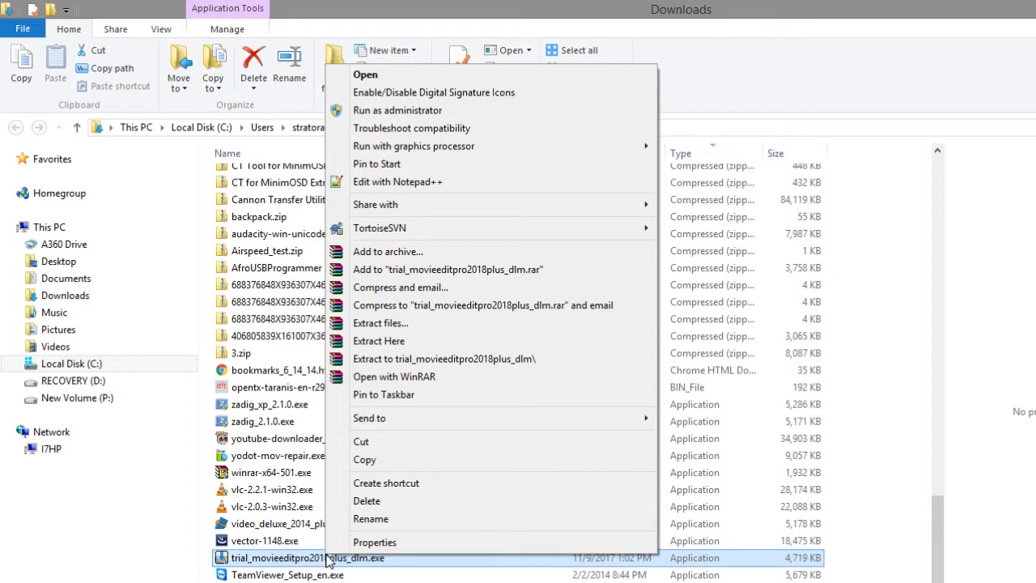
pyautogui.click(377, 444)
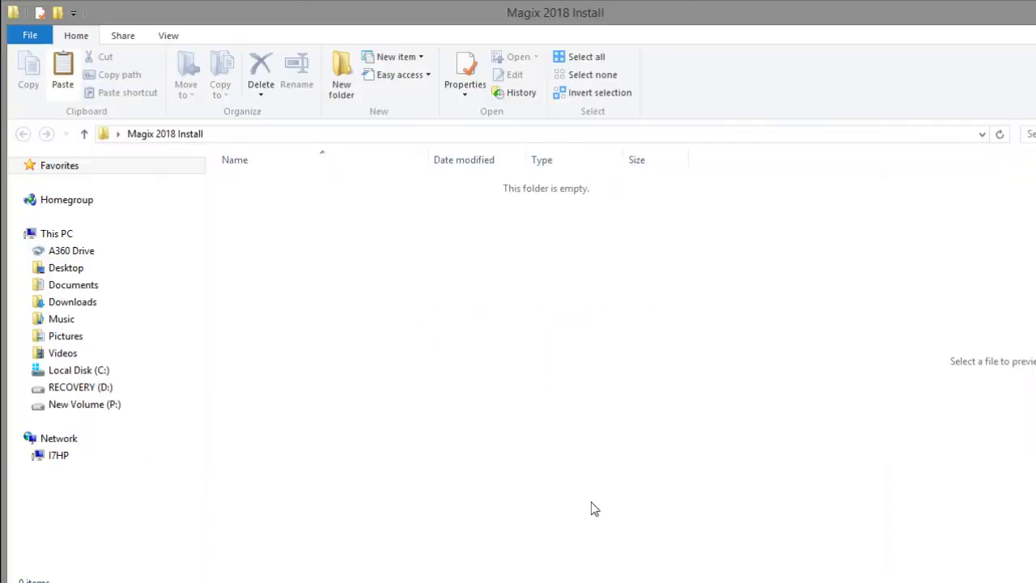
pyautogui.rightClick(372, 313)
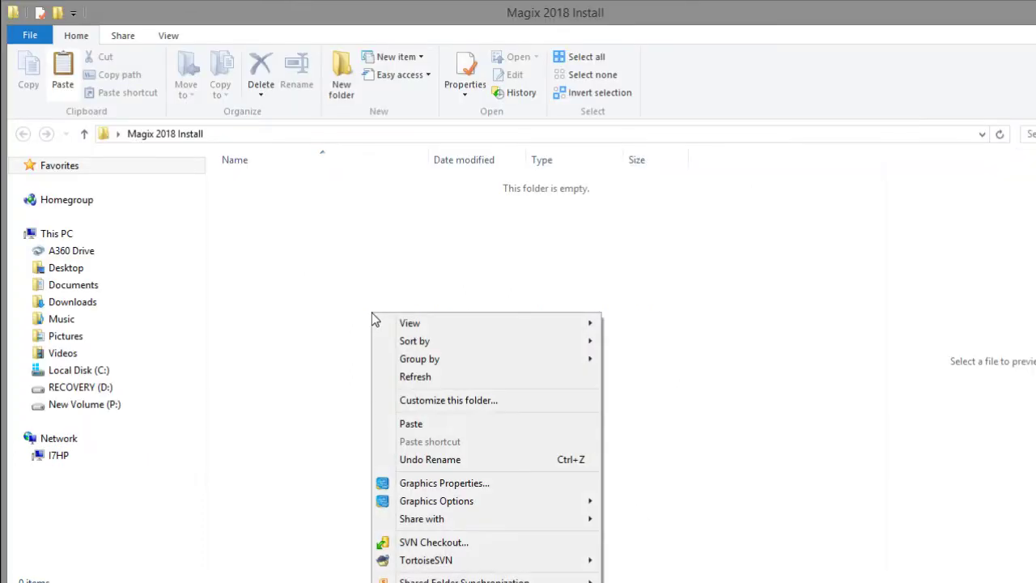
pyautogui.click(414, 427)
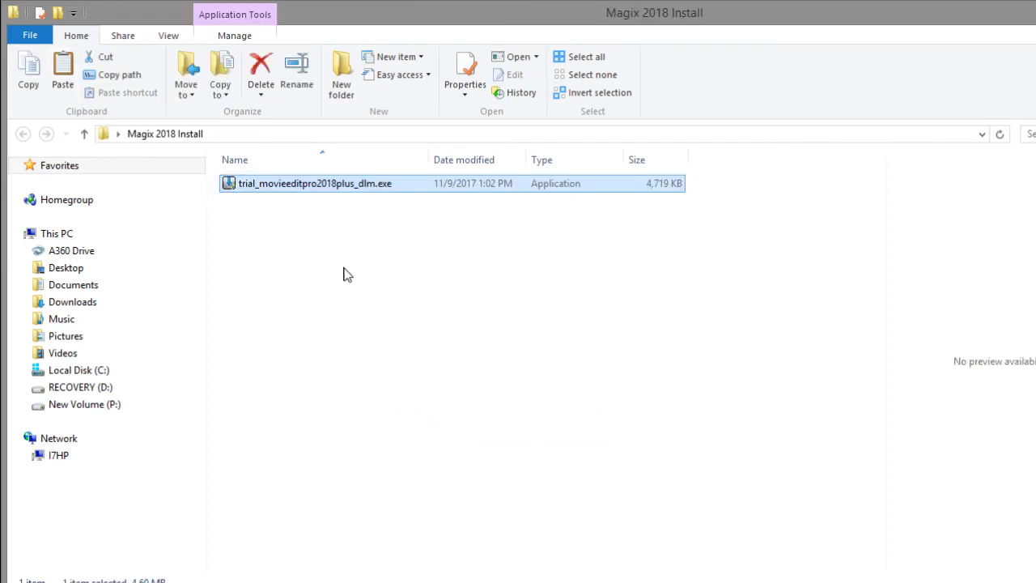
# Run the trial installer from the Magix 2018 Install folder.
pyautogui.click(322, 191)
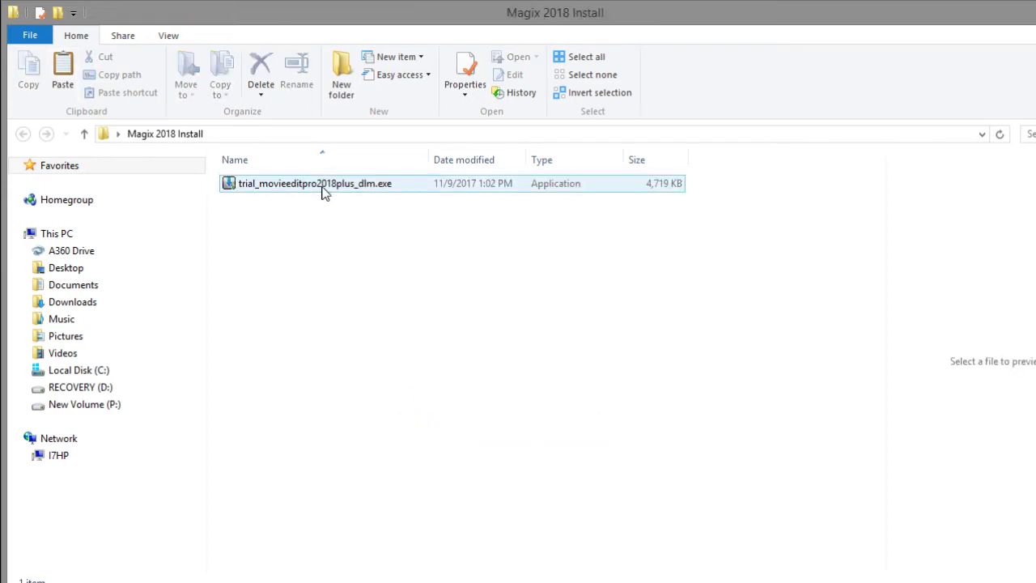
pyautogui.click(302, 235)
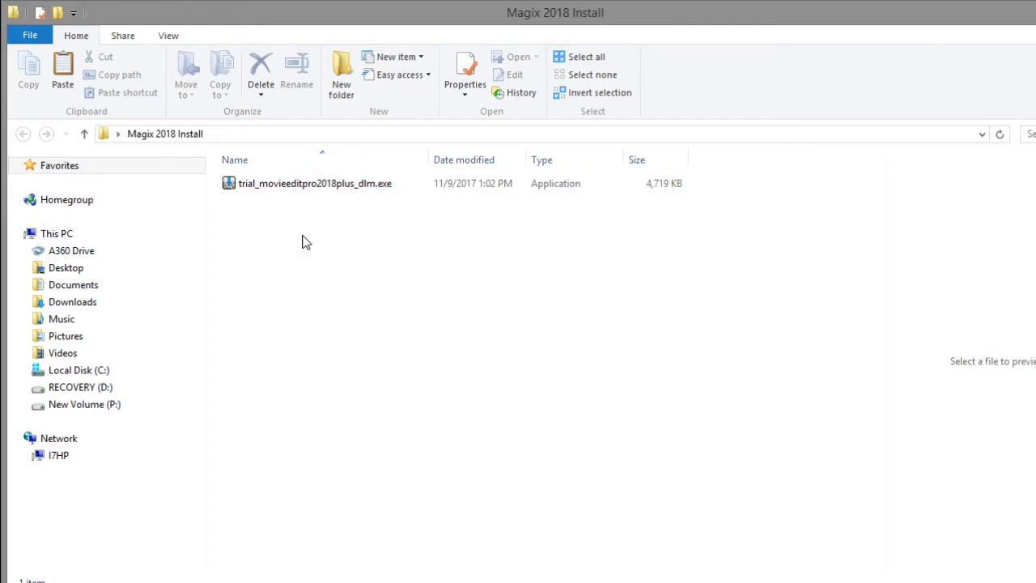
pyautogui.click(298, 186)
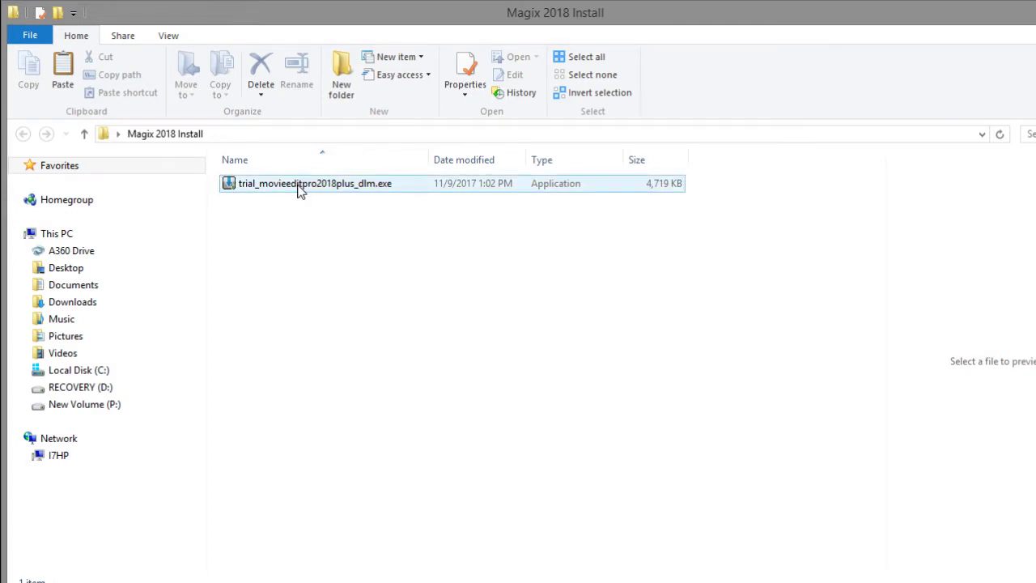
pyautogui.doubleClick(298, 186)
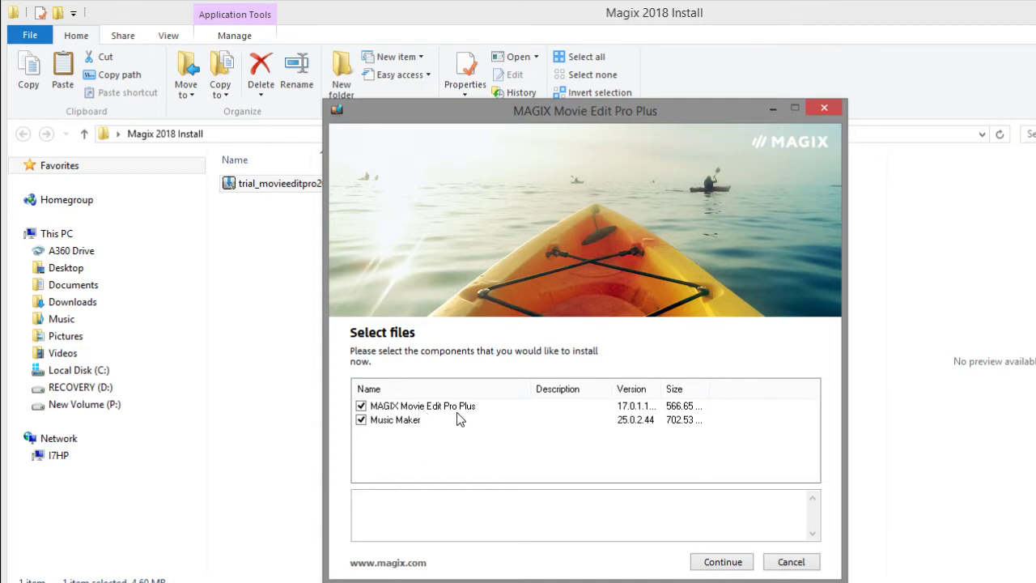
# Download the Movie Edit Pro Plus and Music Maker components with both left ticked.
pyautogui.click(726, 563)
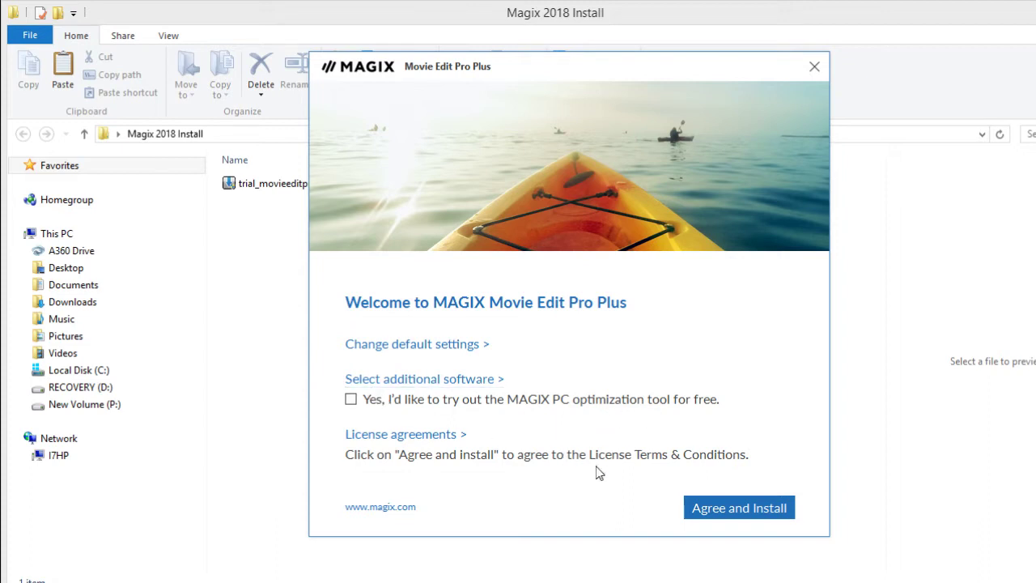
# Accept the licence and install Movie Edit Pro Plus through to the 'You're done!' page.
pyautogui.click(737, 508)
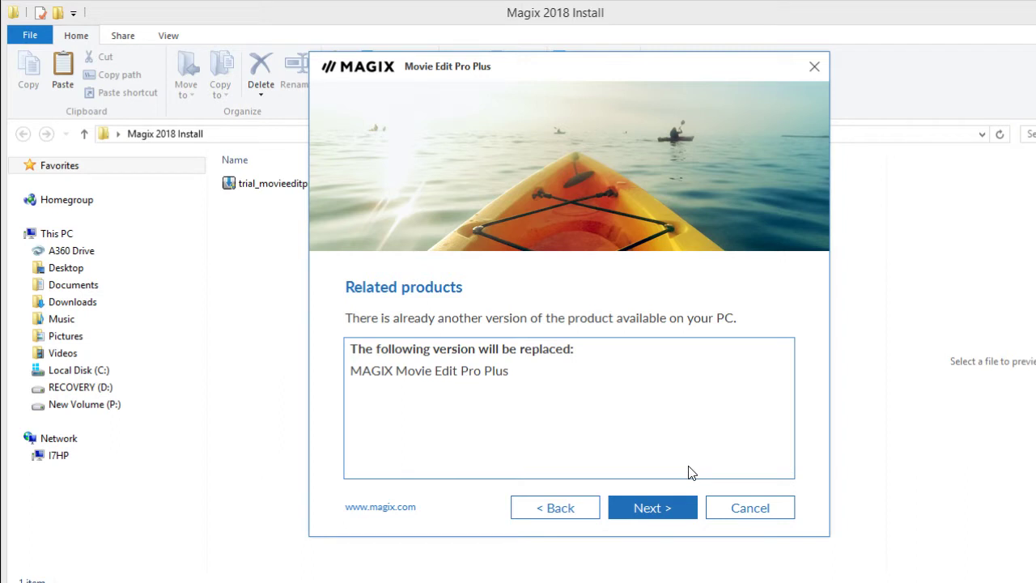
pyautogui.click(653, 509)
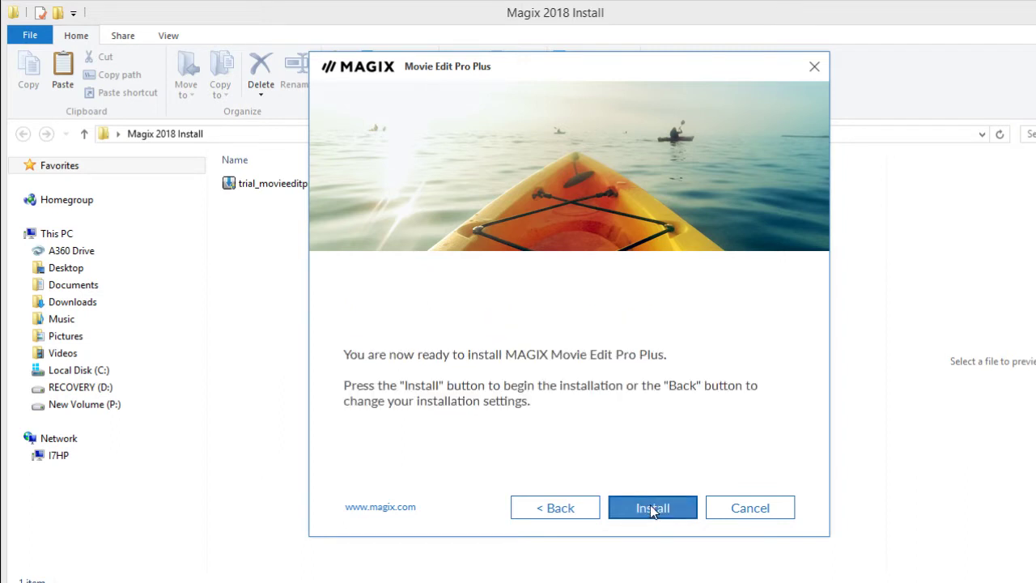
pyautogui.click(653, 509)
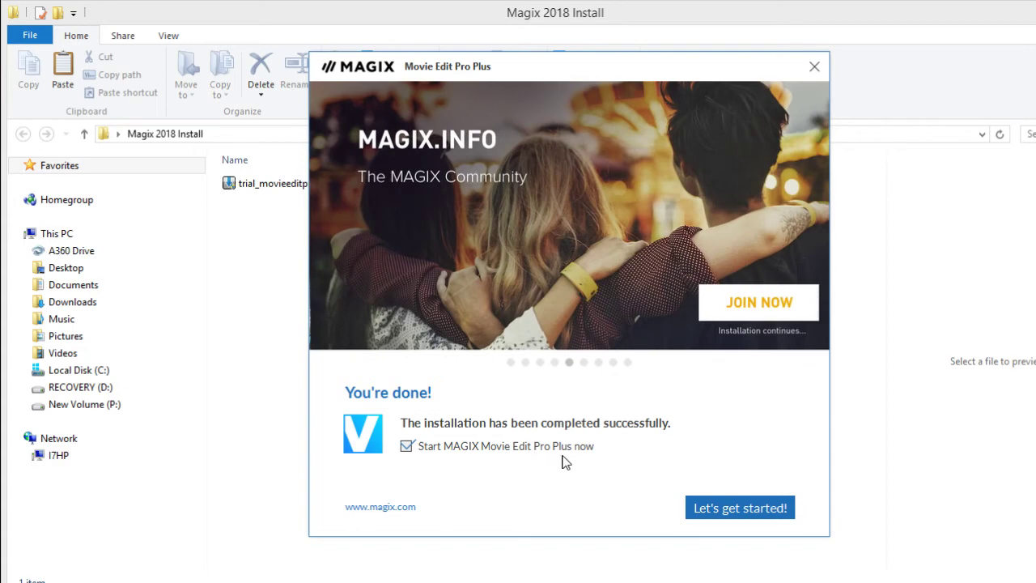
pyautogui.click(738, 510)
# Launch Movie Edit Pro 2018 Plus with English (United States) and activate it online.
pyautogui.click(738, 510)
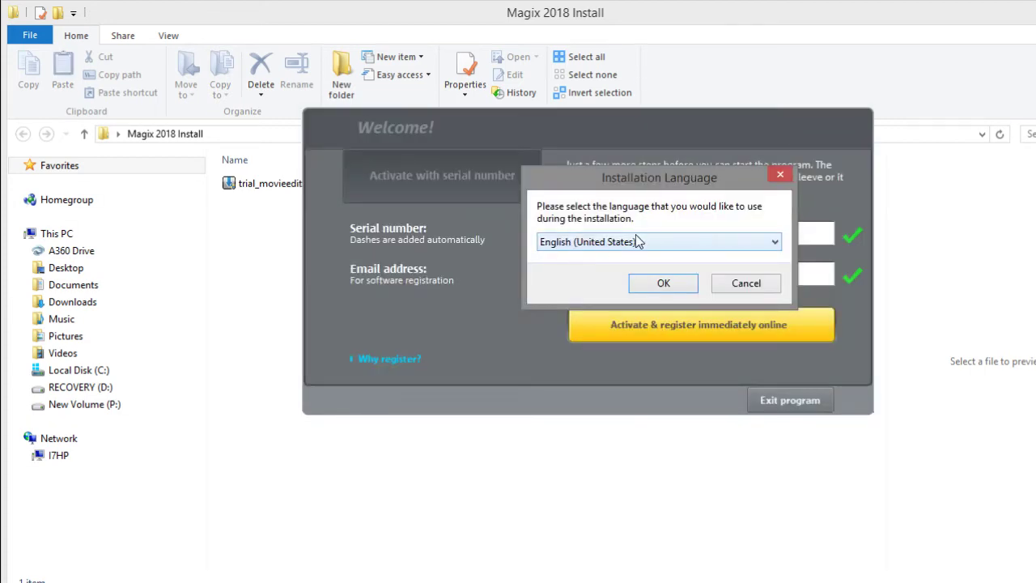
pyautogui.click(664, 284)
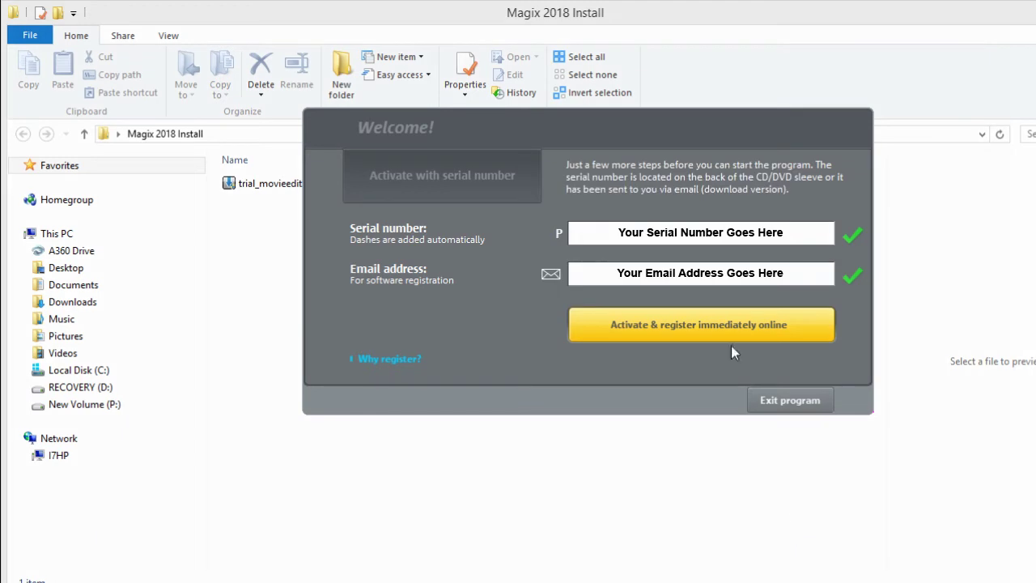
pyautogui.click(672, 325)
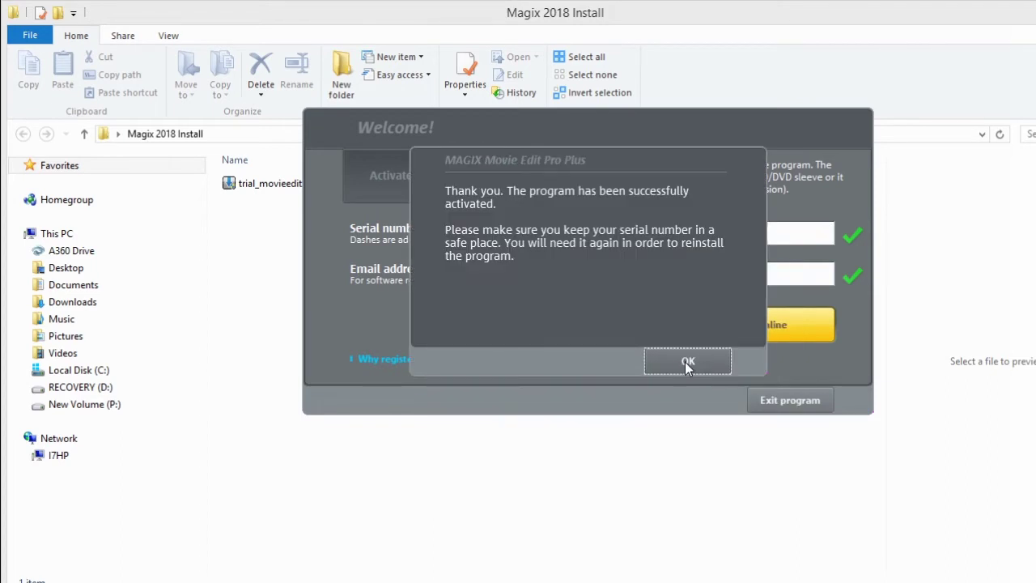
pyautogui.click(687, 363)
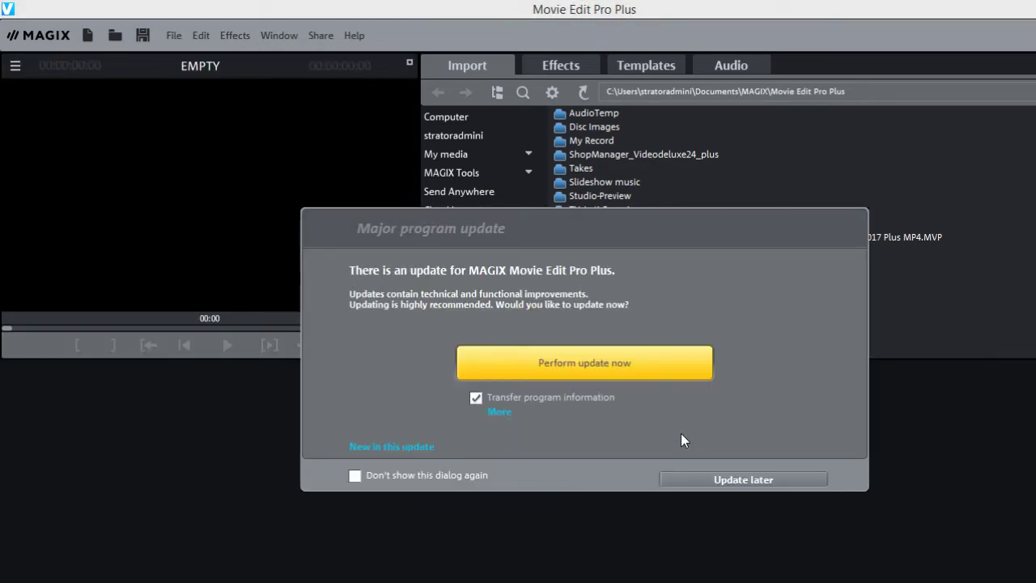
# Download the major program update, choose when to install it, and accept the additional content download.
pyautogui.click(587, 365)
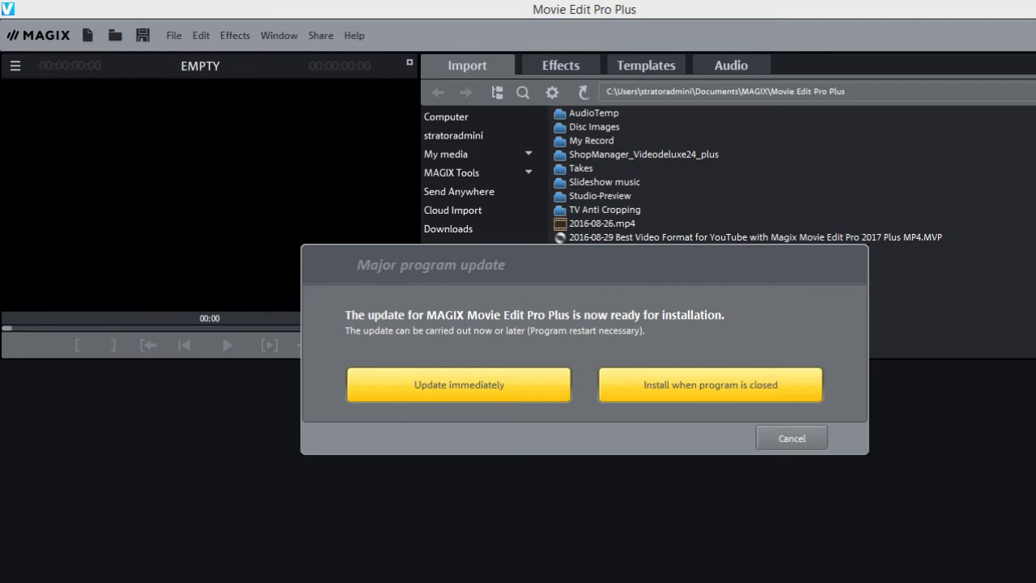
pyautogui.click(487, 383)
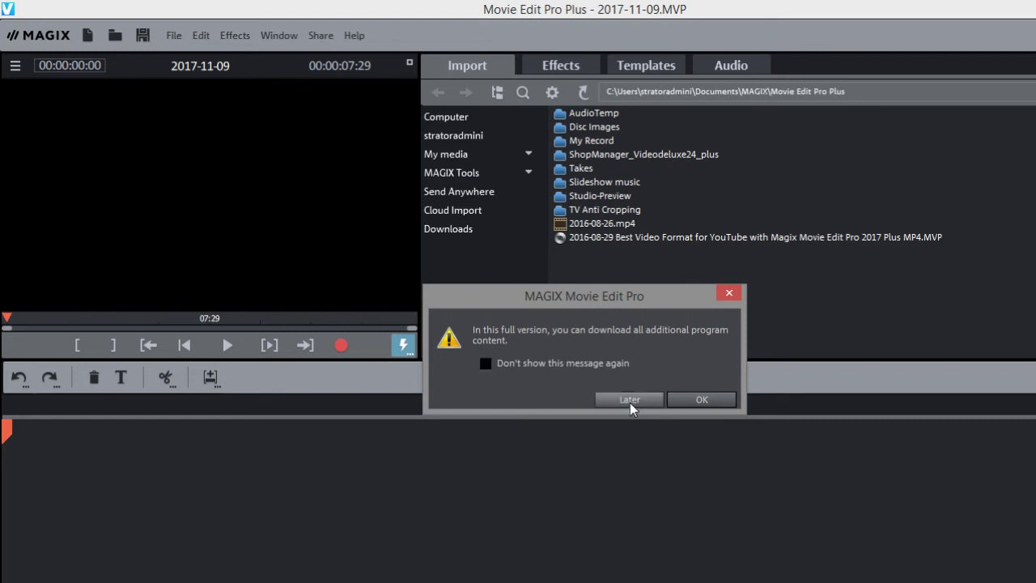
pyautogui.click(701, 398)
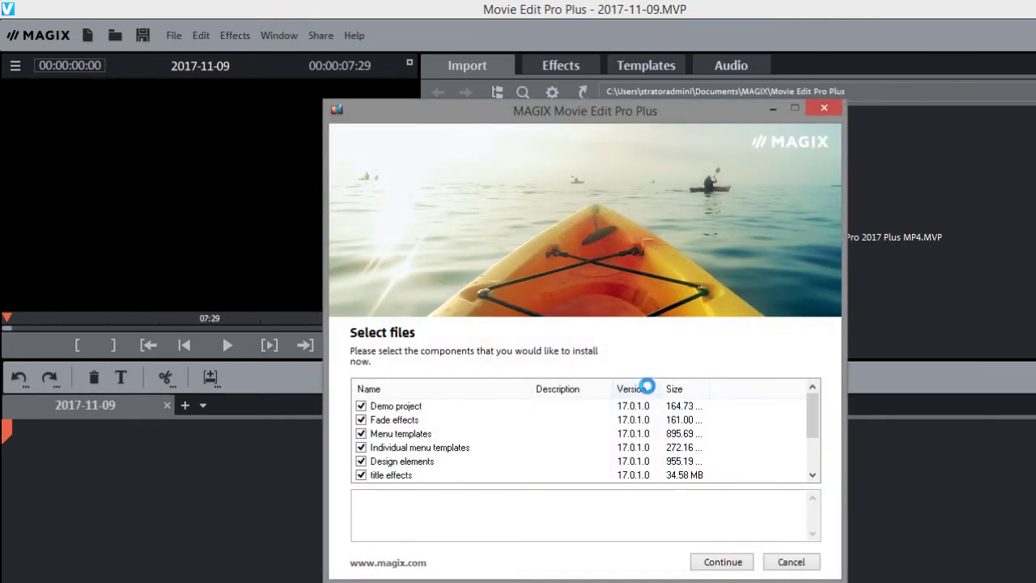
# Download all checked content components, keep the installation files, and close the update window.
pyautogui.moveTo(813, 417); pyautogui.dragTo(812, 404)
pyautogui.click(718, 564)
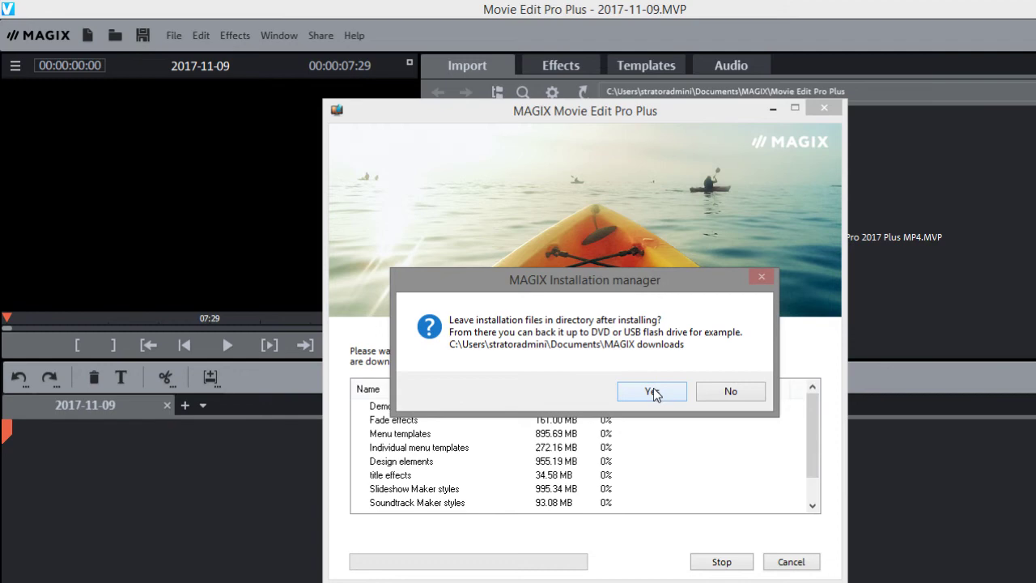
pyautogui.click(652, 392)
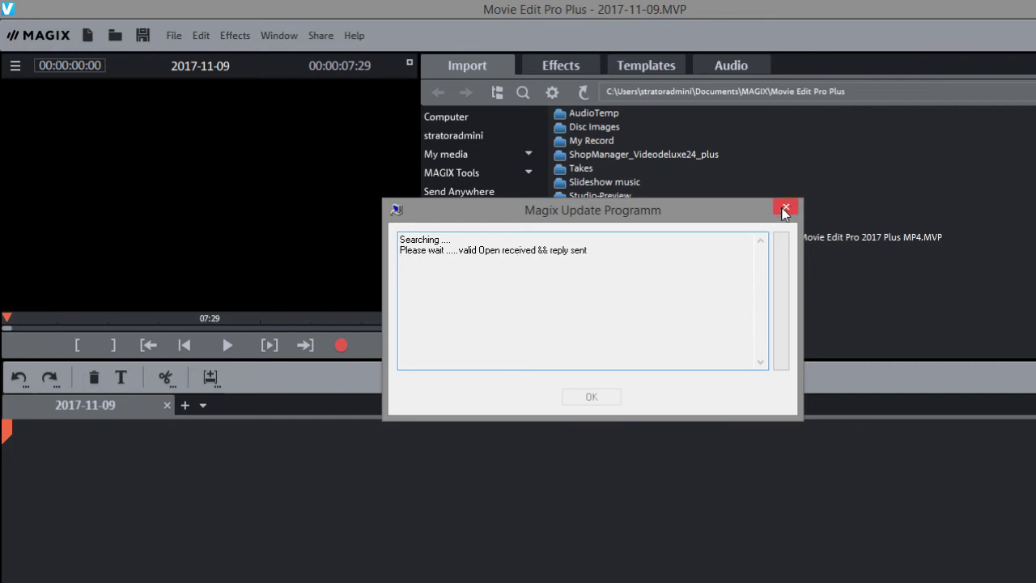
pyautogui.click(786, 207)
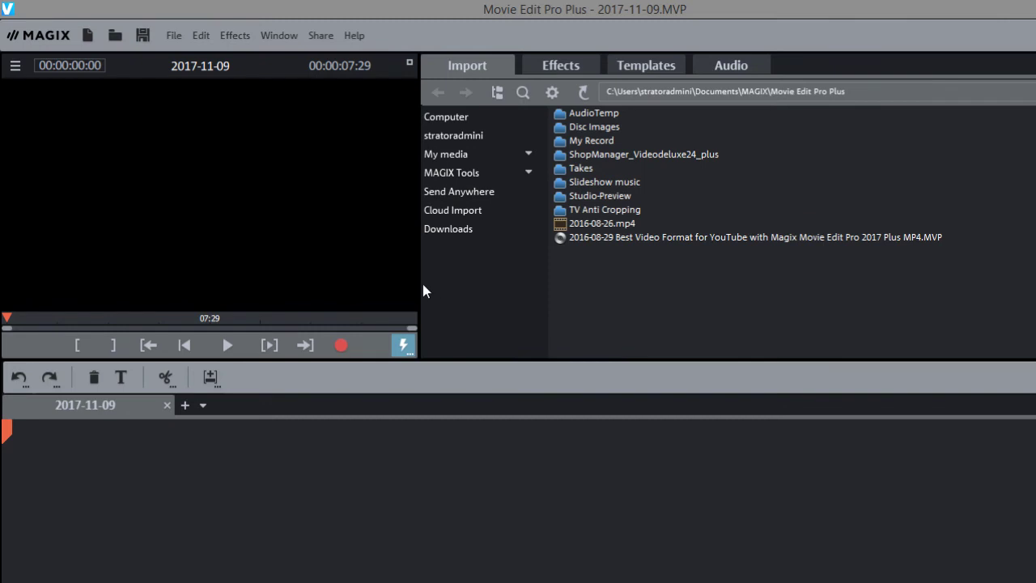
# Rerun the free extra content download from Help > Install extra content, keeping the installation files.
pyautogui.click(350, 37)
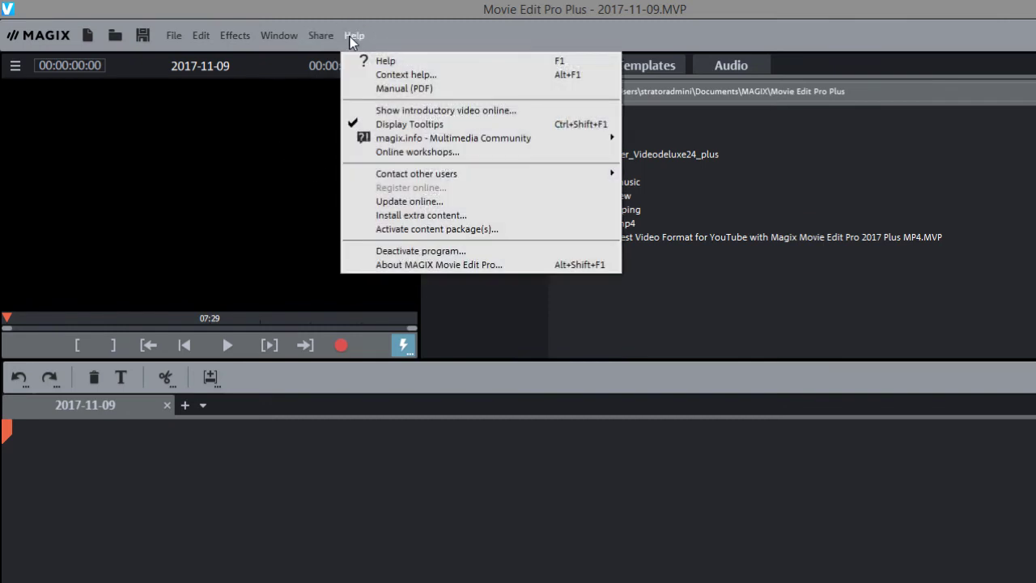
pyautogui.click(419, 214)
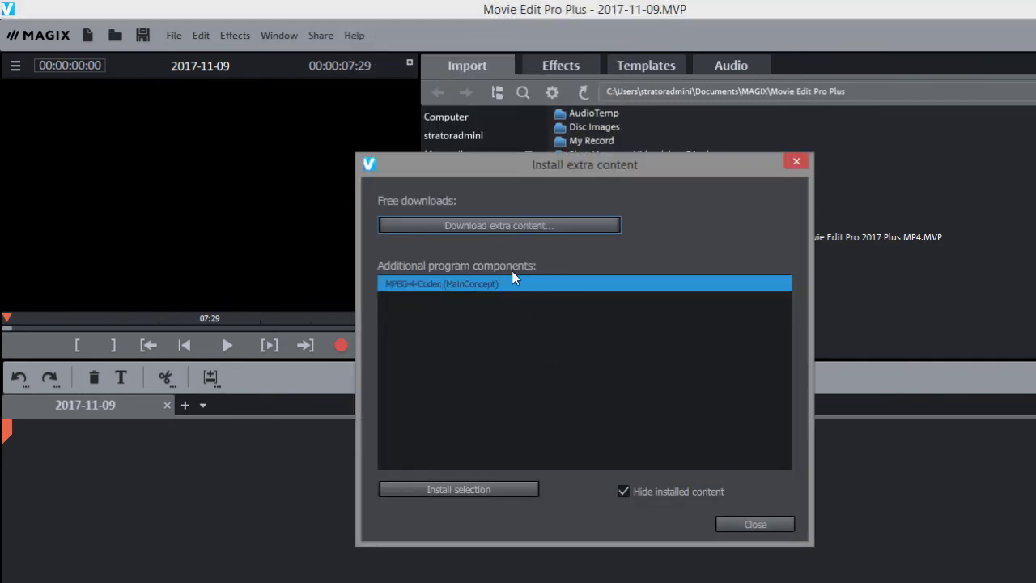
pyautogui.click(508, 224)
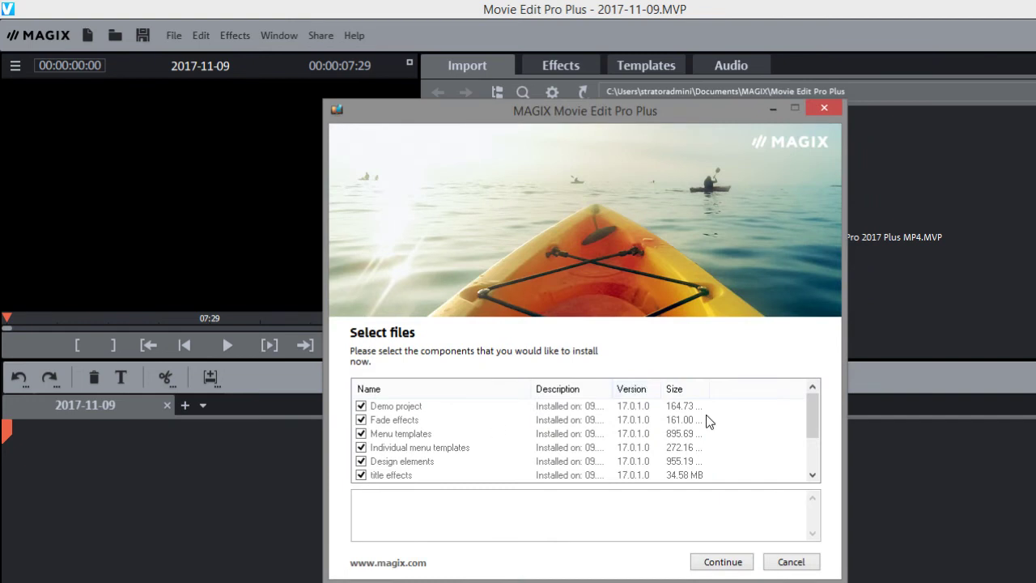
pyautogui.click(721, 562)
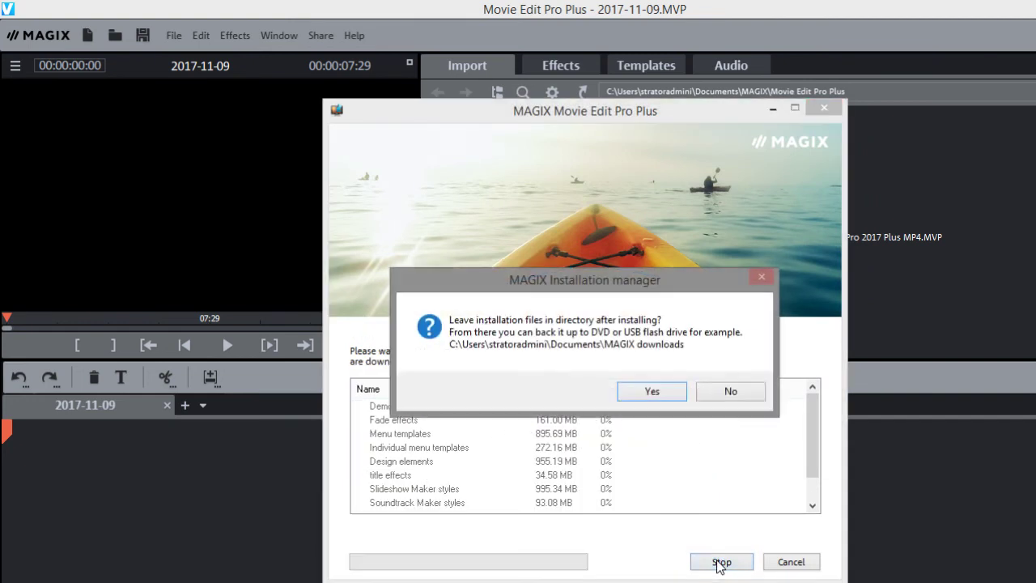
pyautogui.click(652, 394)
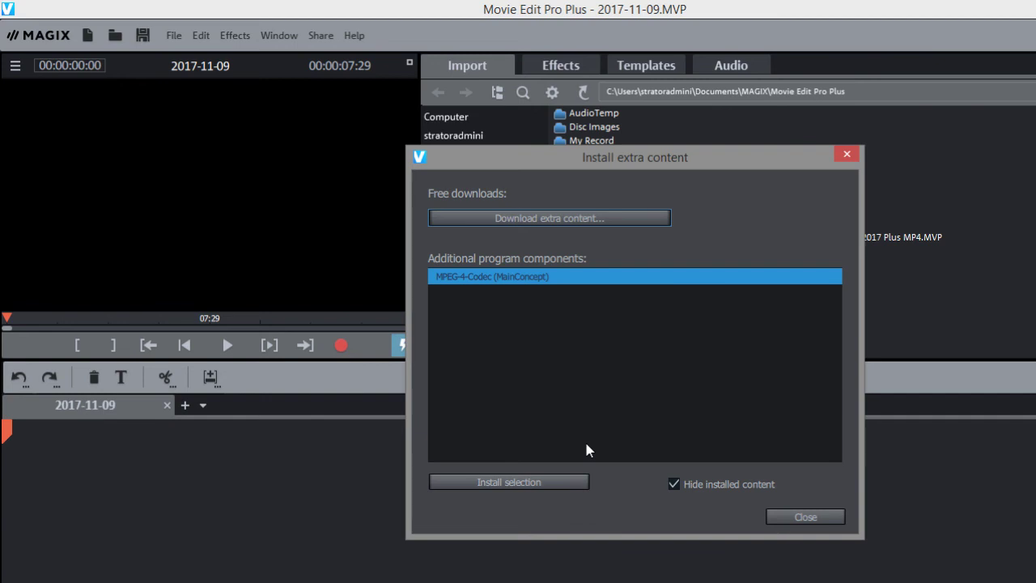
pyautogui.click(800, 518)
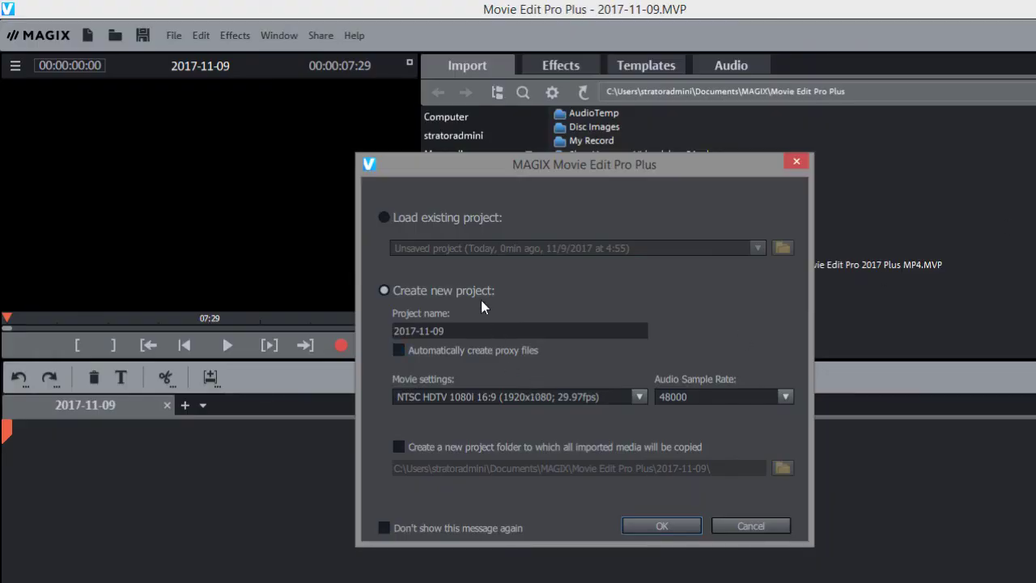
# Create the 2017-11-09 project with a new project folder and dismiss the News Center.
pyautogui.click(624, 439)
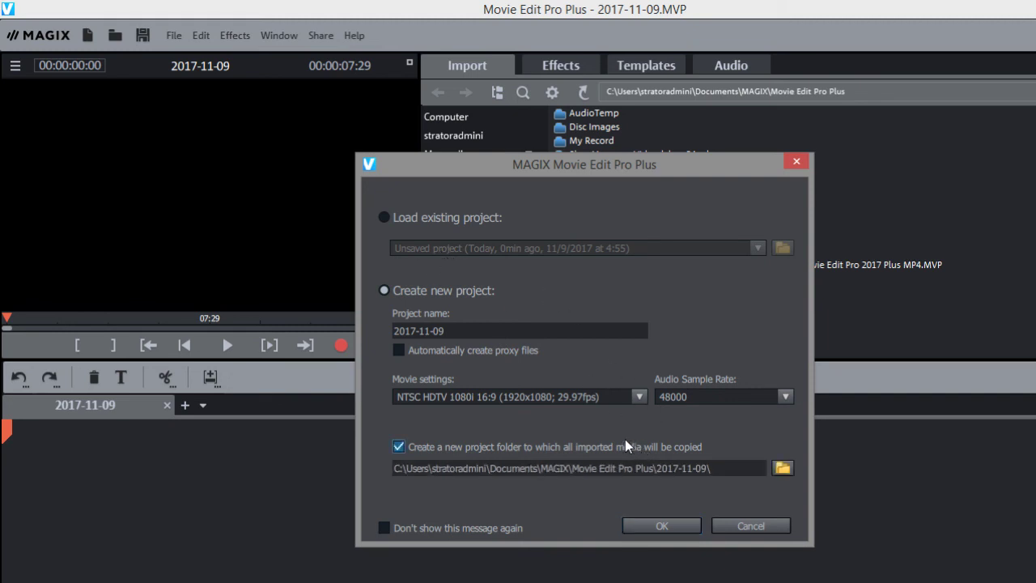
pyautogui.click(659, 528)
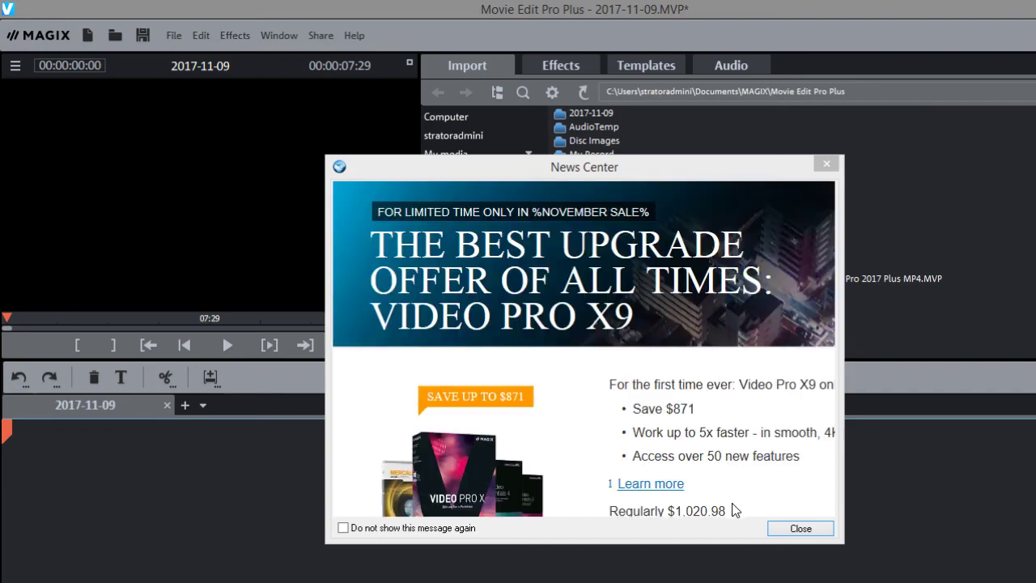
pyautogui.click(800, 528)
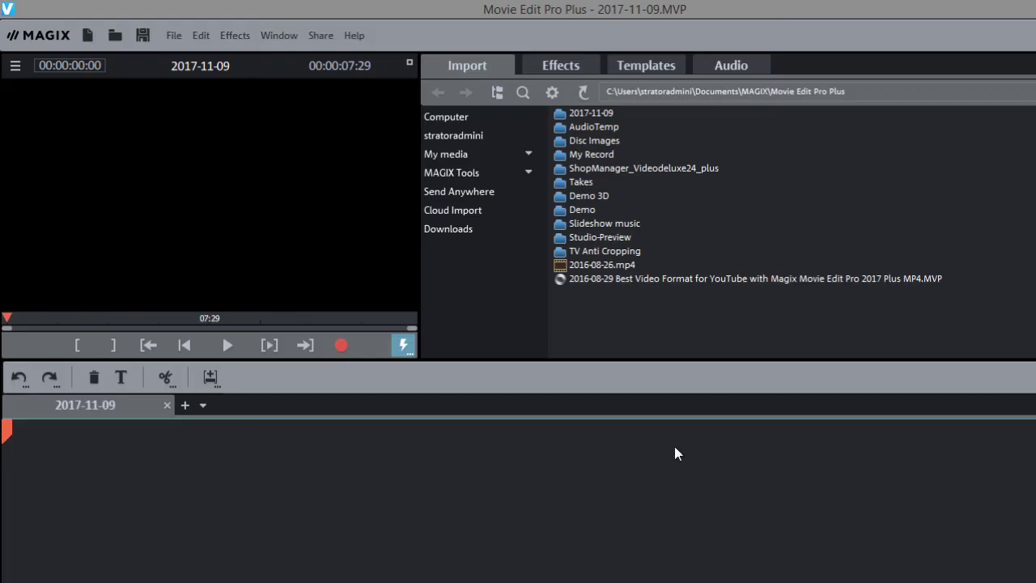